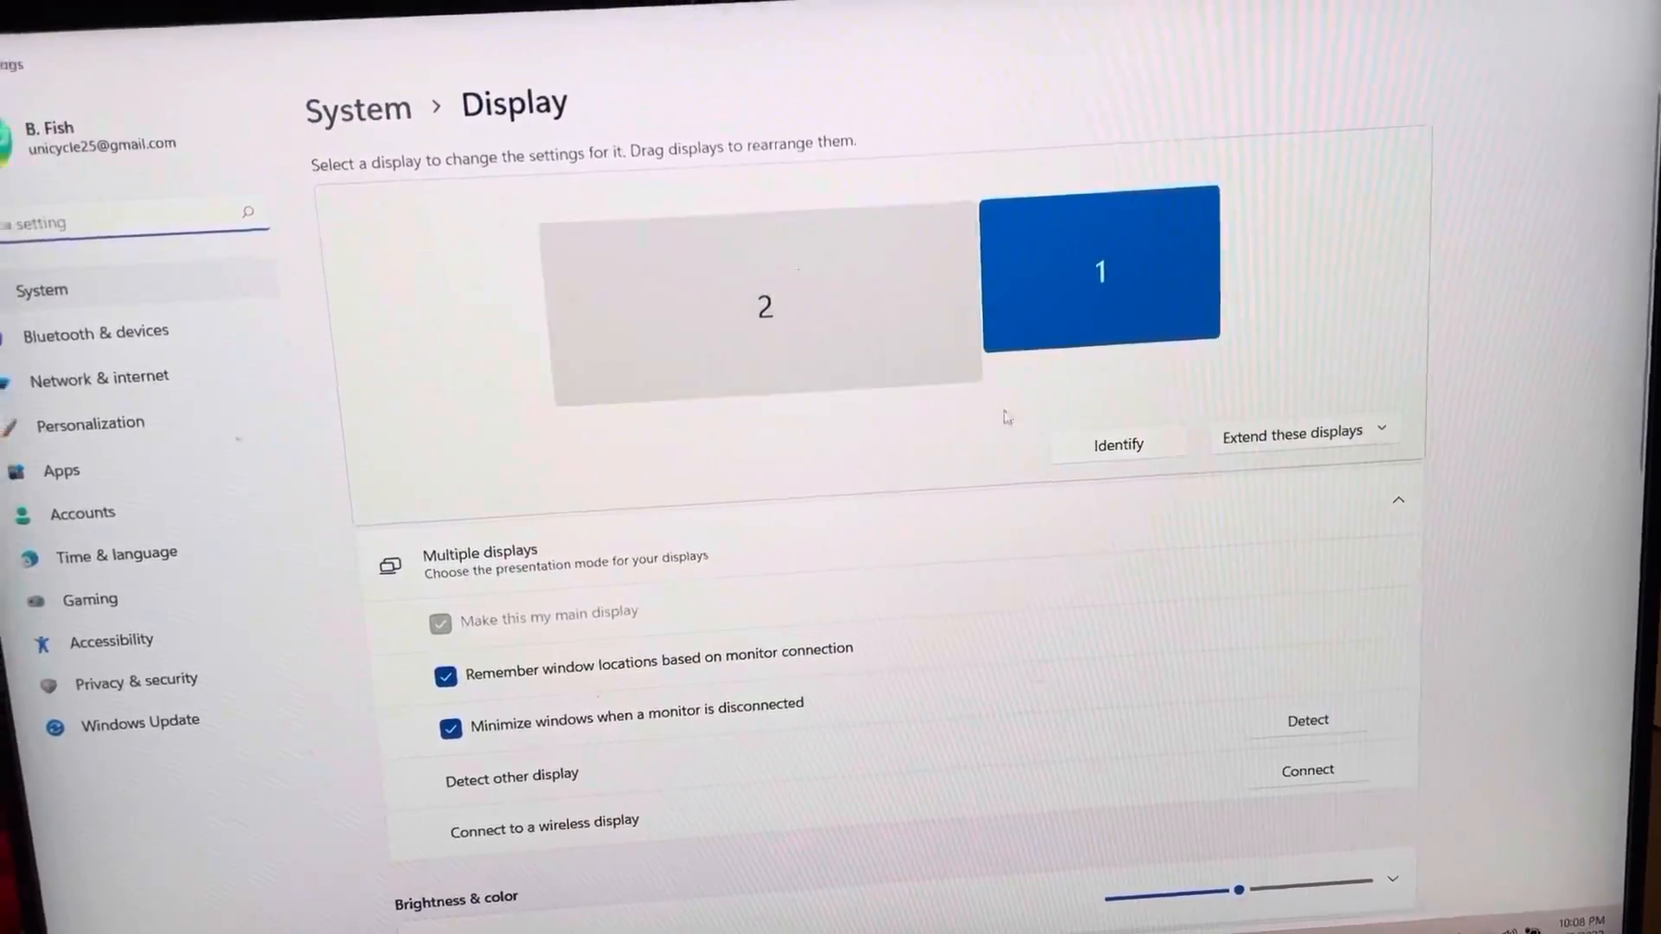
# Run Identify so the laptop screen shows it is display 1.
pyautogui.click(1116, 445)
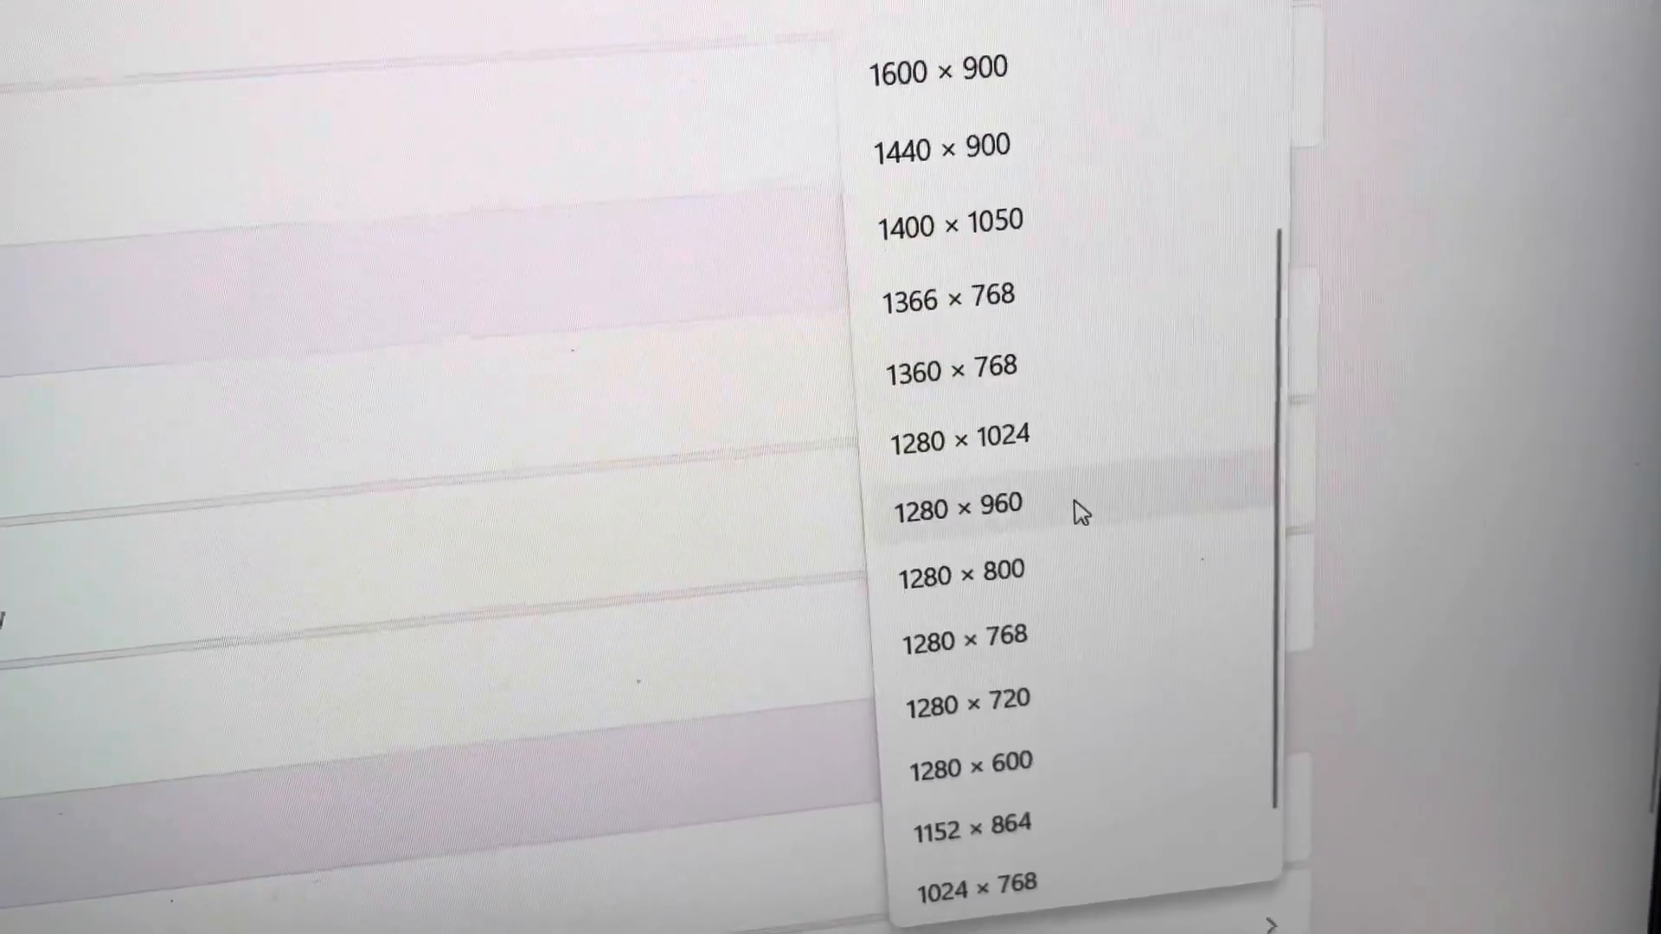
# Change display 1's resolution to 1280 × 720 and keep the change.
pyautogui.click(1094, 707)
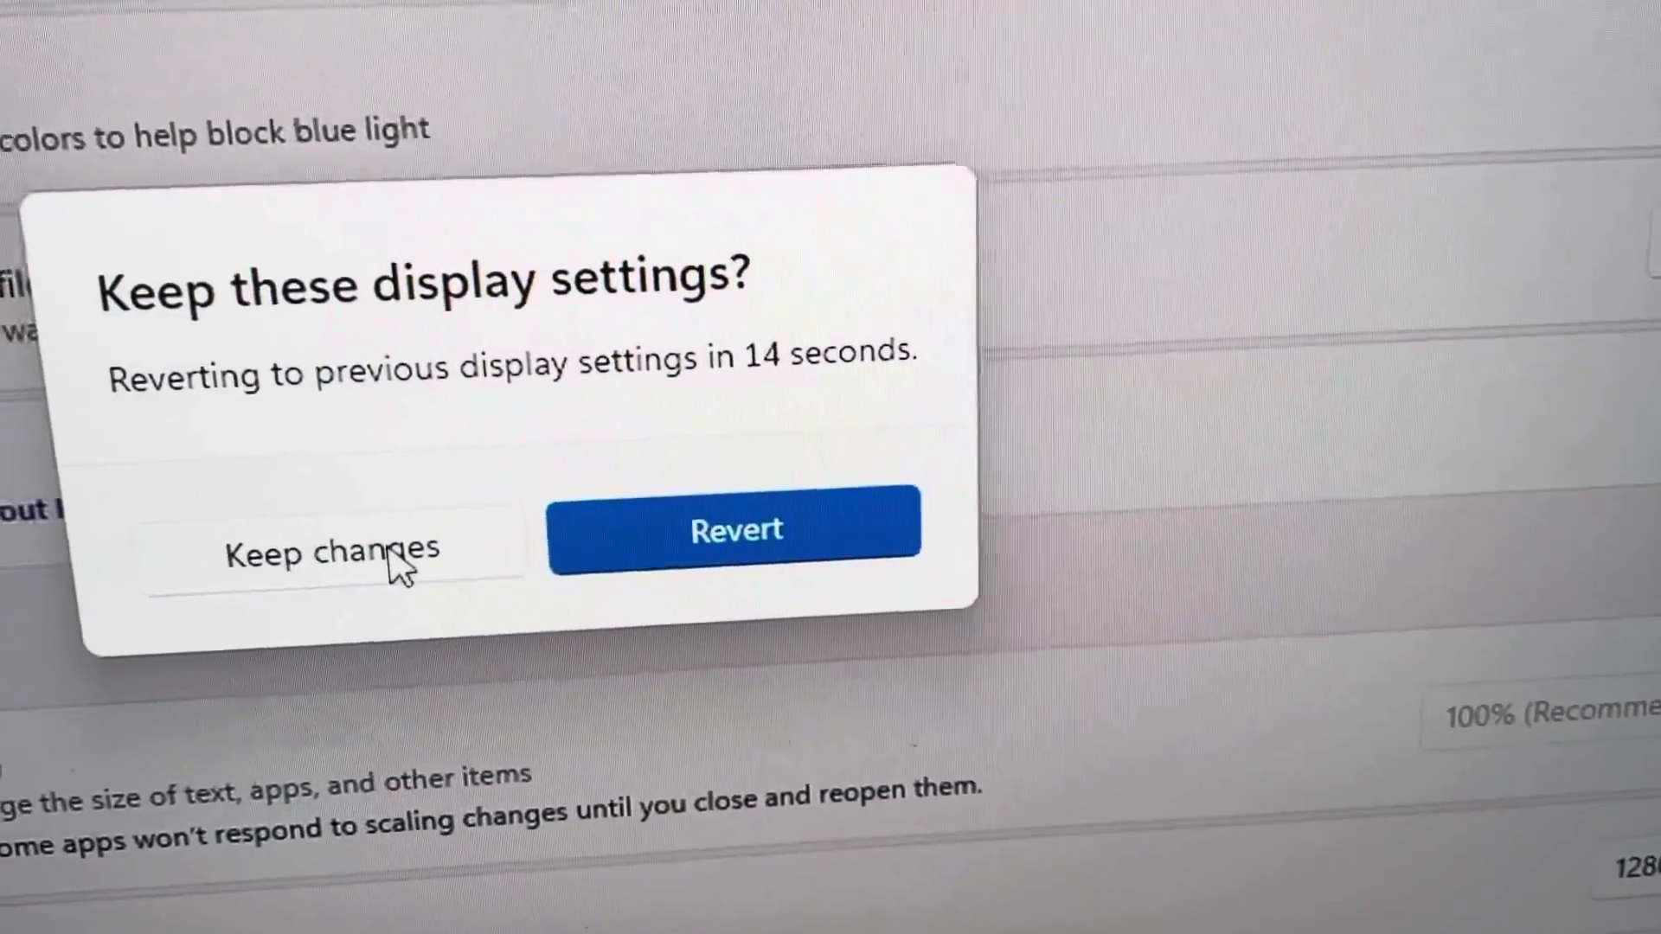
pyautogui.click(398, 565)
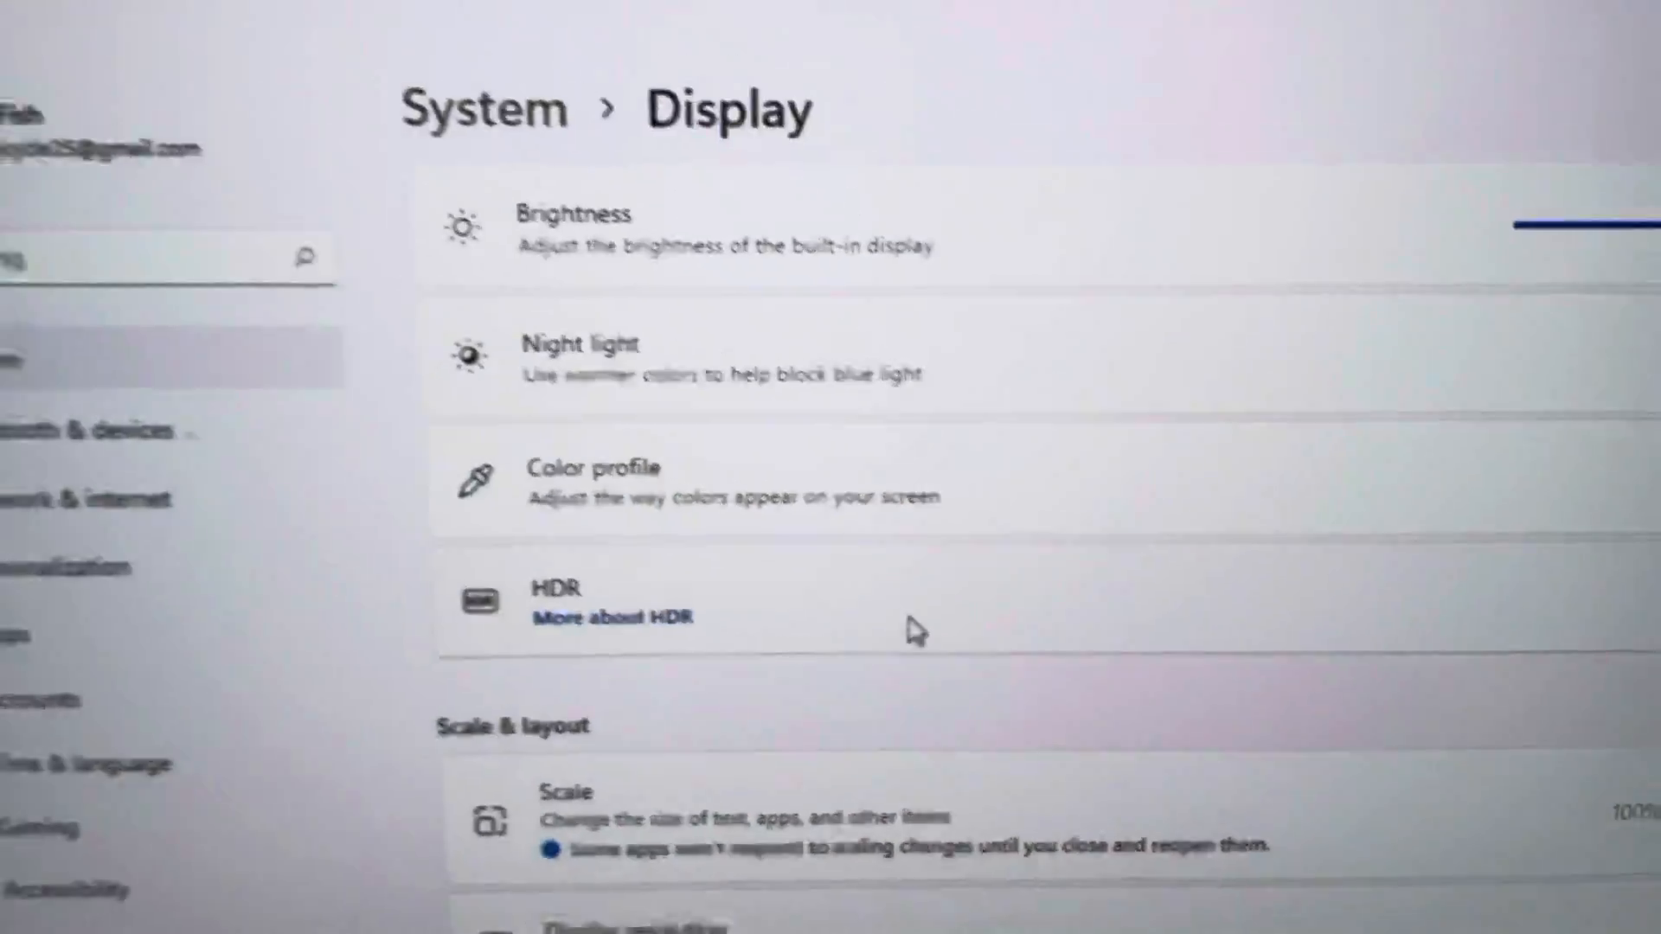
pyautogui.scroll(-2, 868, 514)
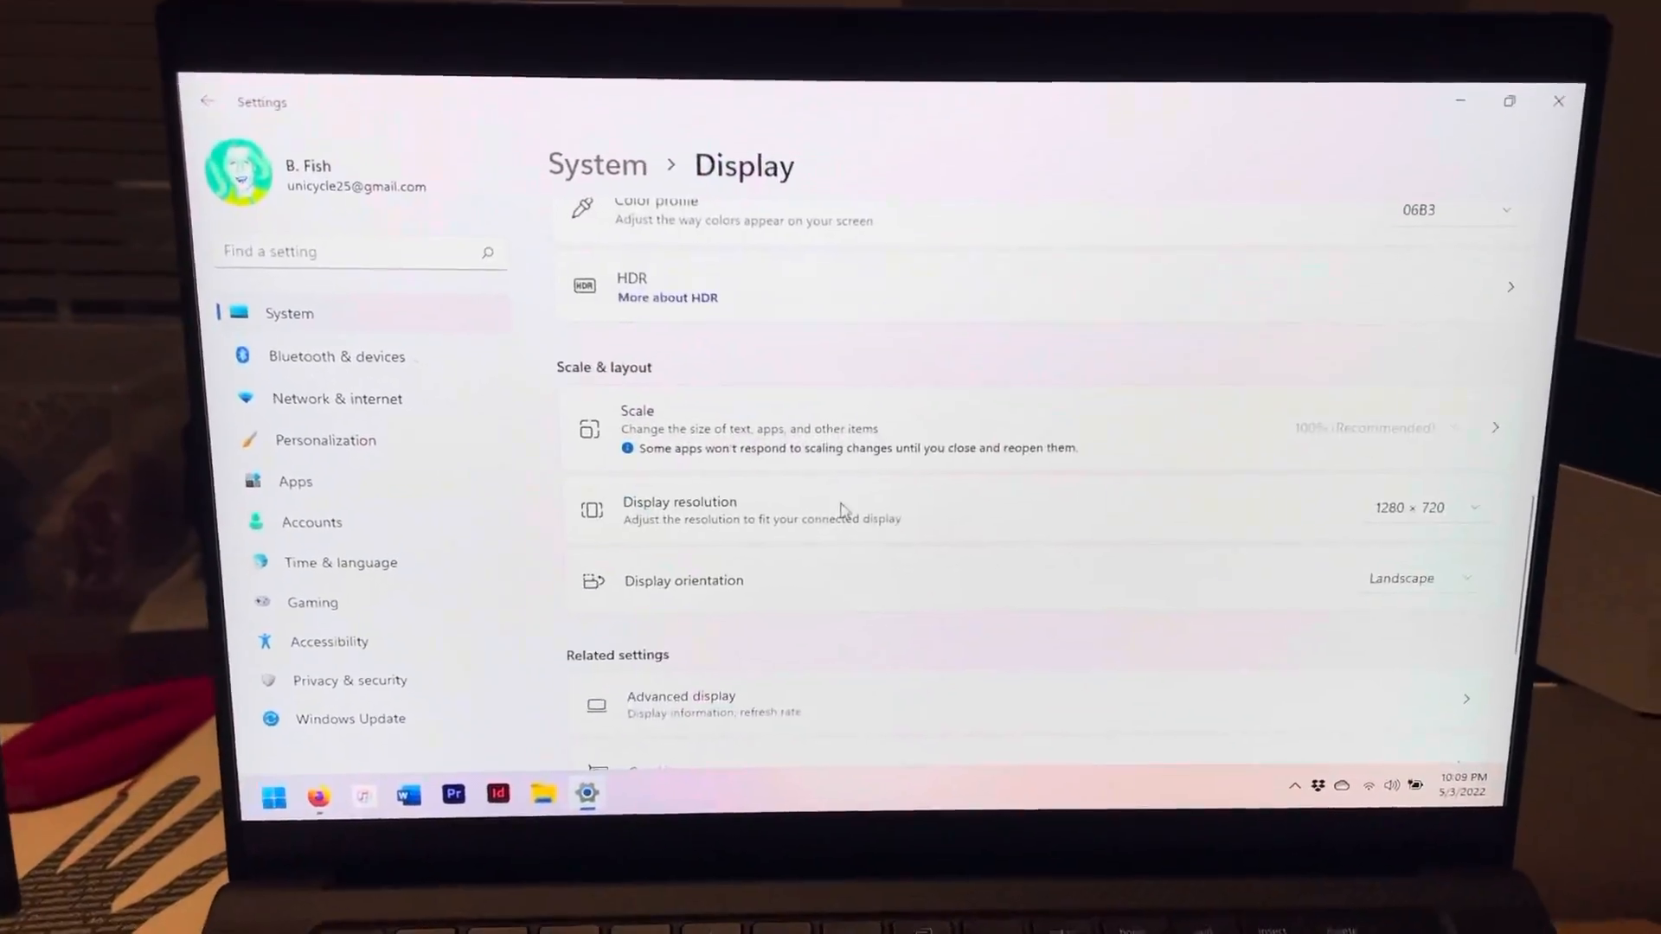
pyautogui.scroll(-3, 868, 515)
pyautogui.scroll(5, 840, 506)
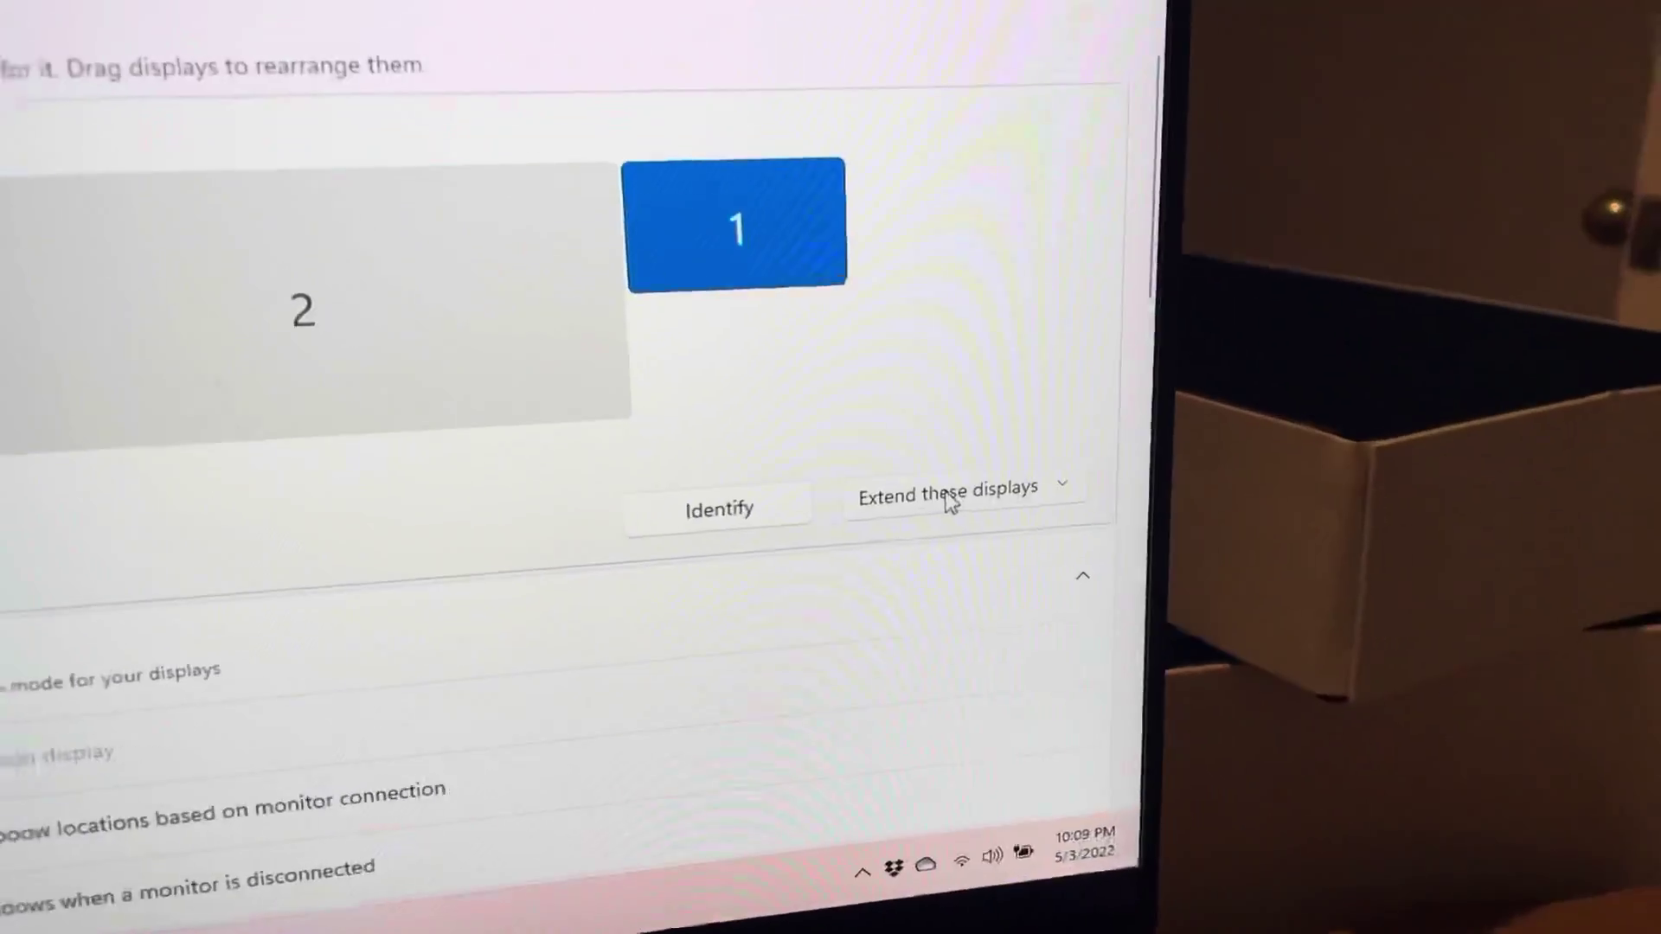
# Switch the multiple-displays mode from Extend to Duplicate these displays.
pyautogui.click(1179, 473)
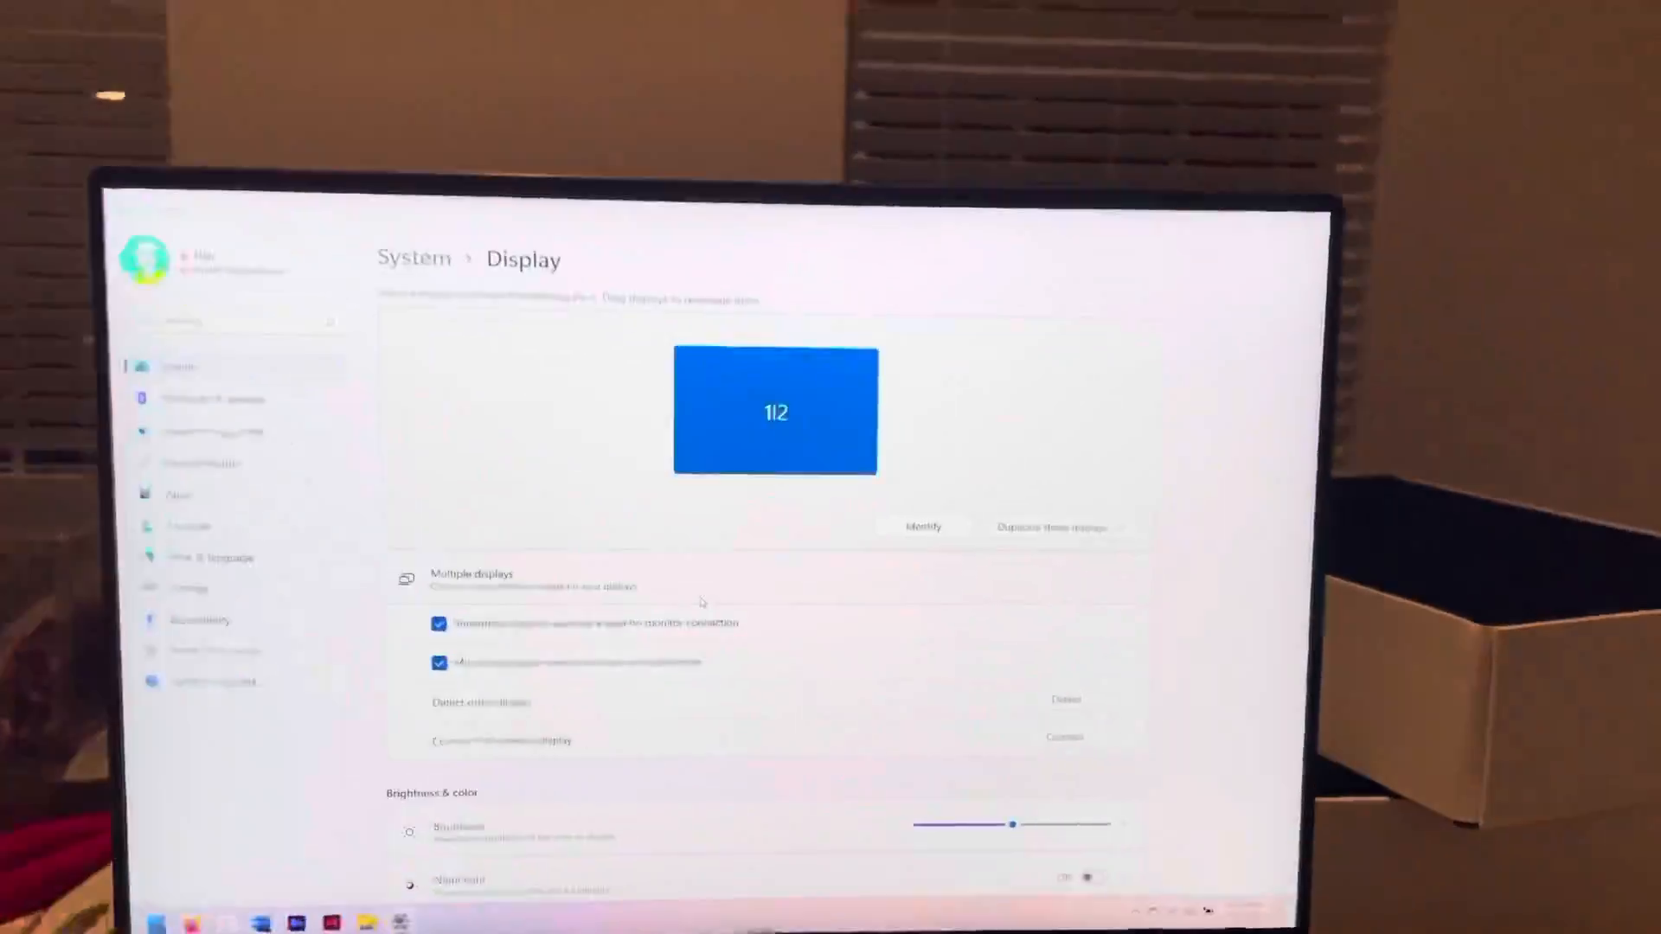
pyautogui.scroll(-3, 791, 653)
pyautogui.scroll(-3, 807, 576)
pyautogui.scroll(-3, 734, 567)
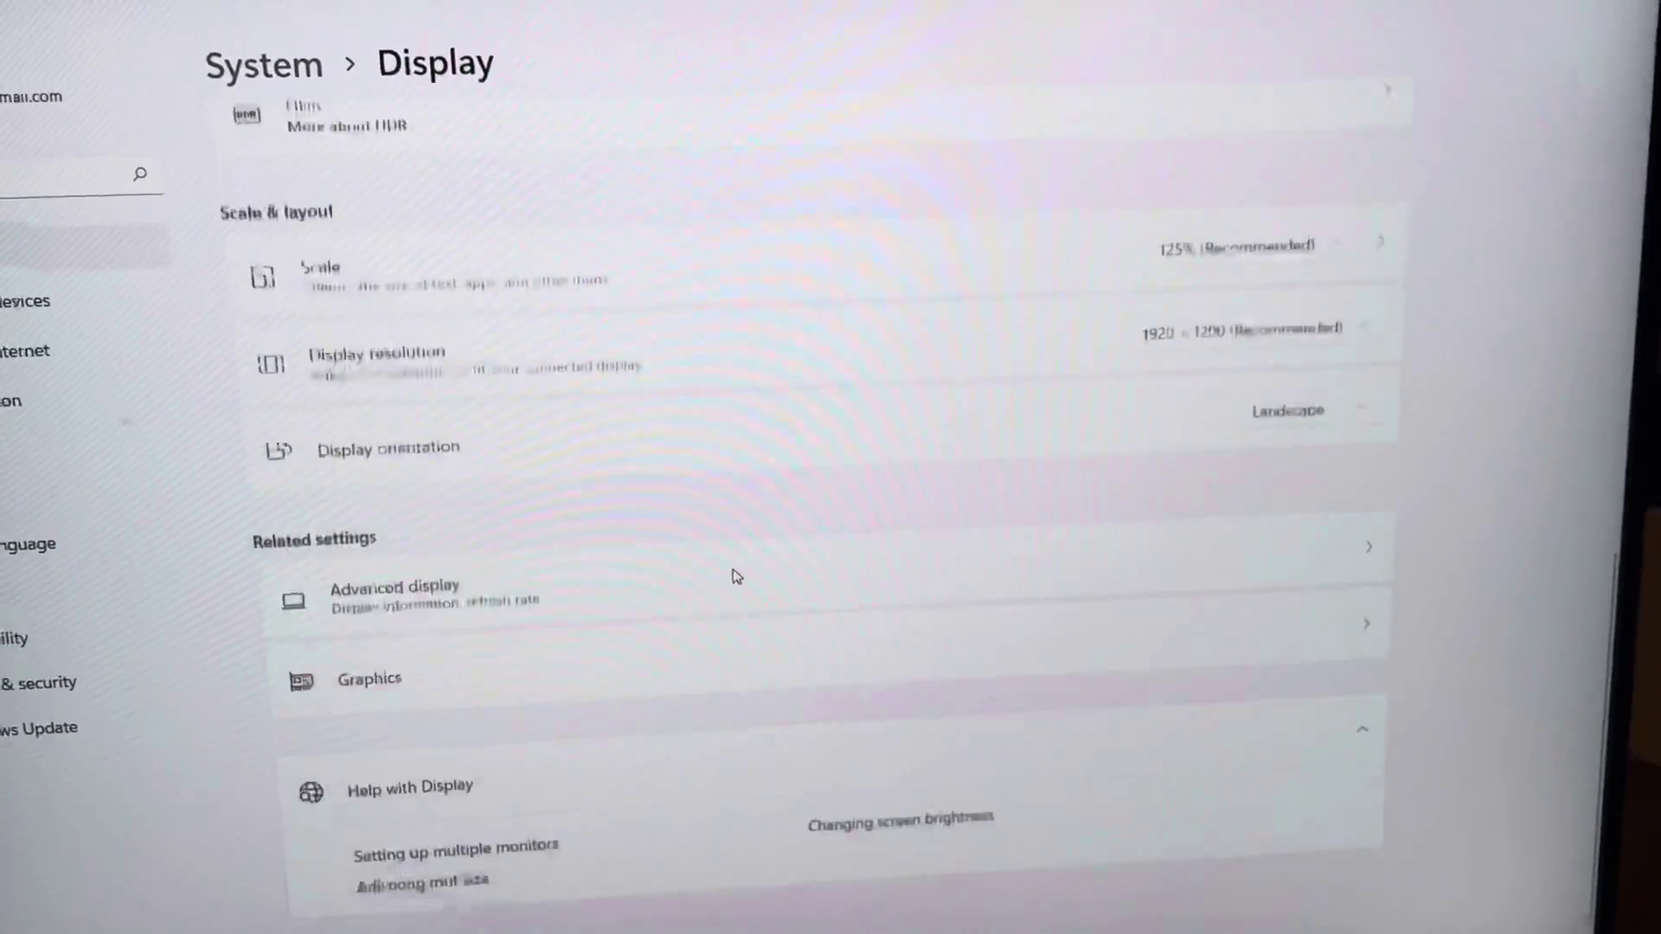
pyautogui.scroll(2, 923, 560)
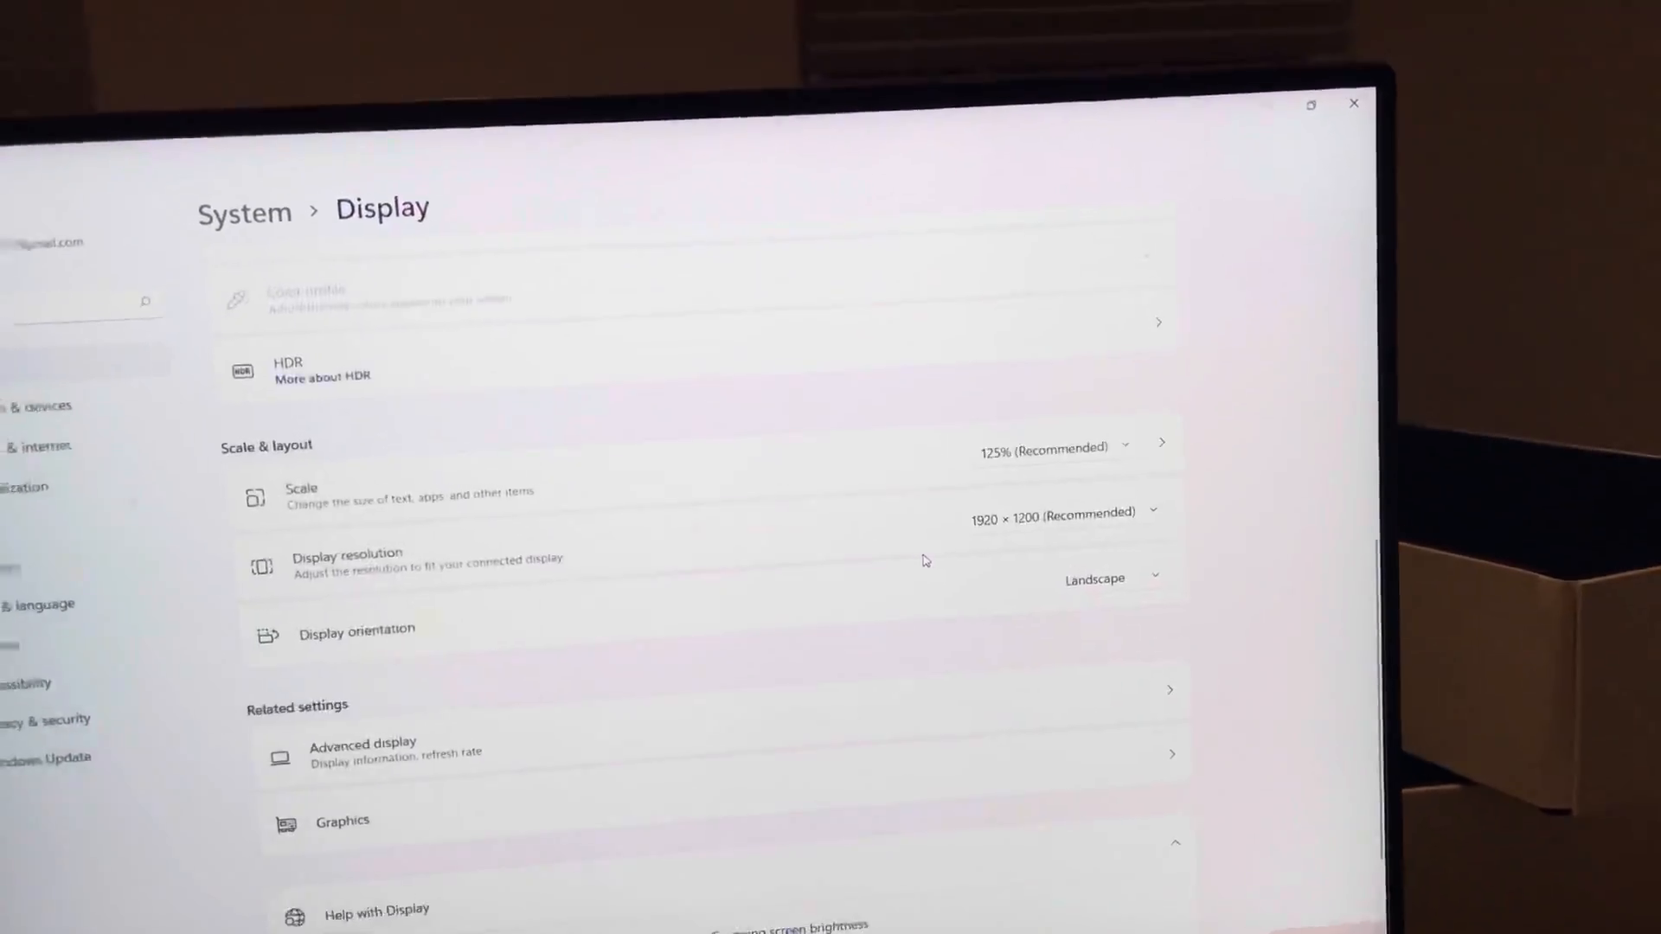
pyautogui.scroll(3, 922, 560)
pyautogui.scroll(3, 986, 606)
pyautogui.scroll(2, 979, 607)
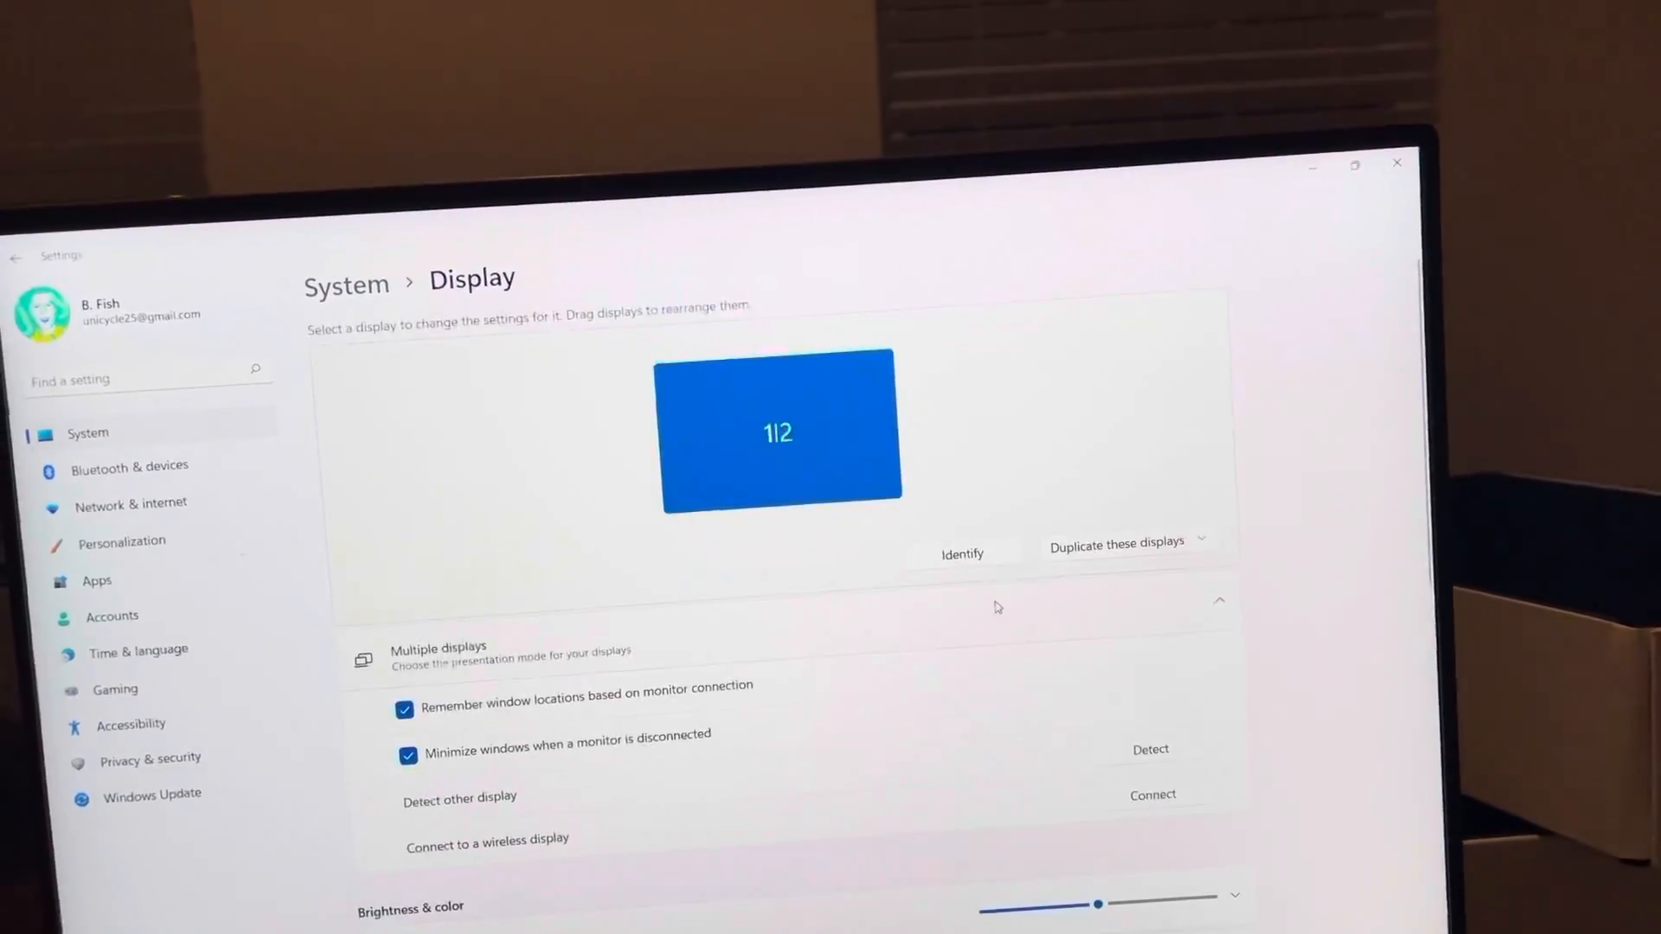
pyautogui.scroll(-1, 1030, 605)
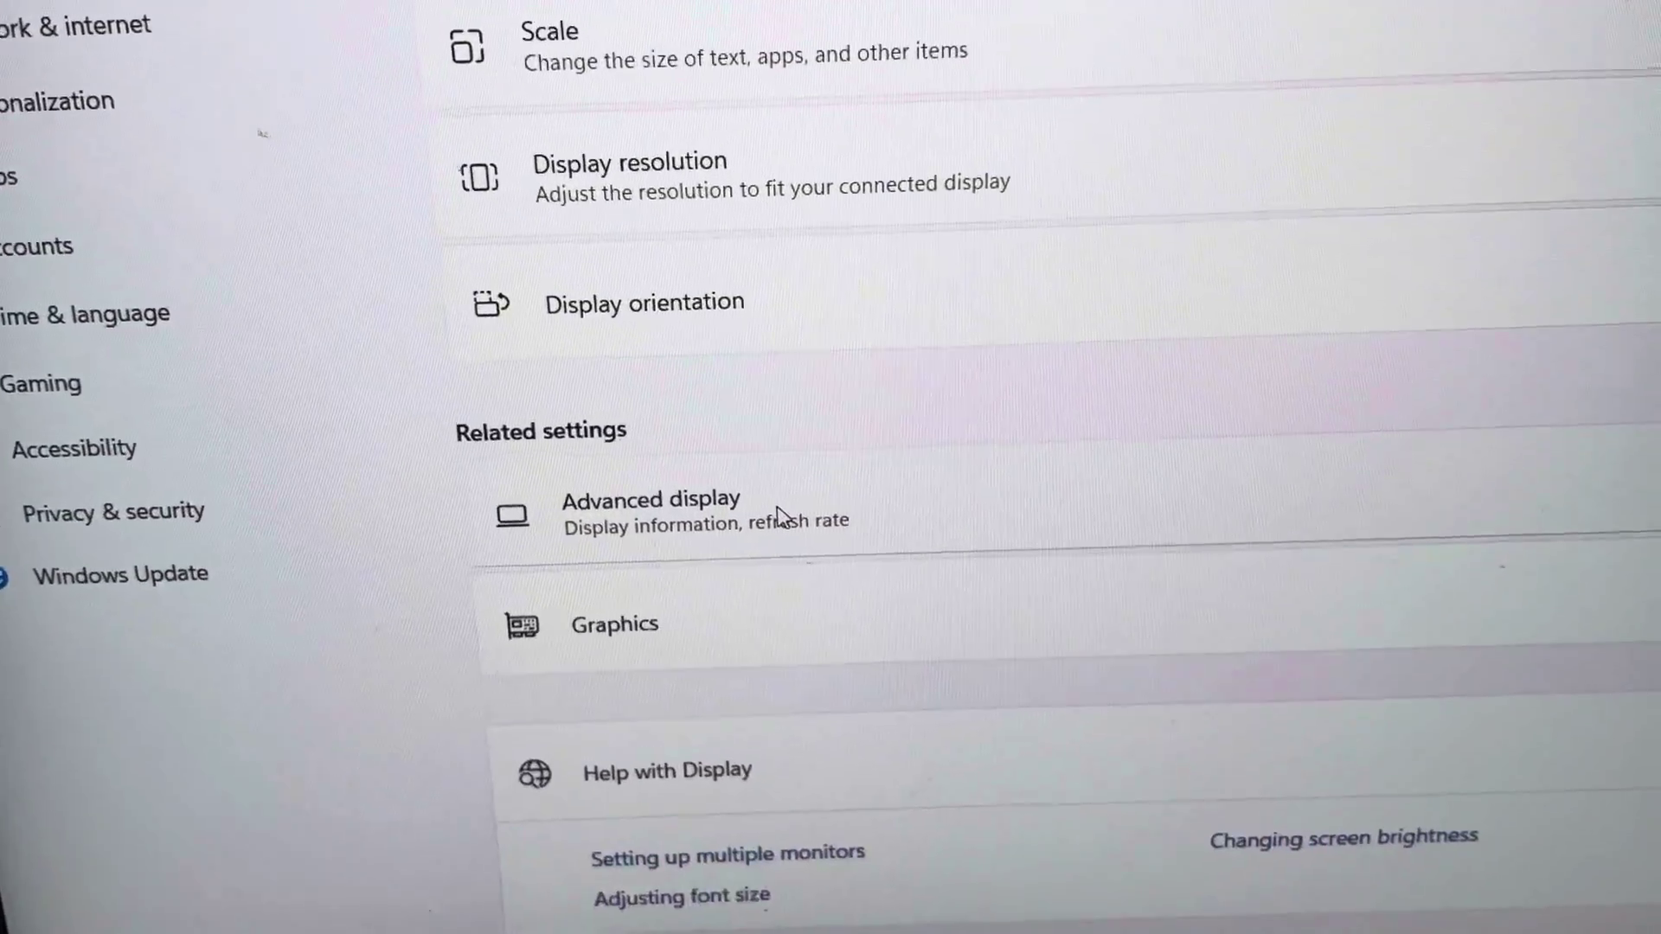
# View Advanced display details for Display 2: DELL U3417W, leaving its refresh rate at 29.99 Hz.
pyautogui.click(834, 568)
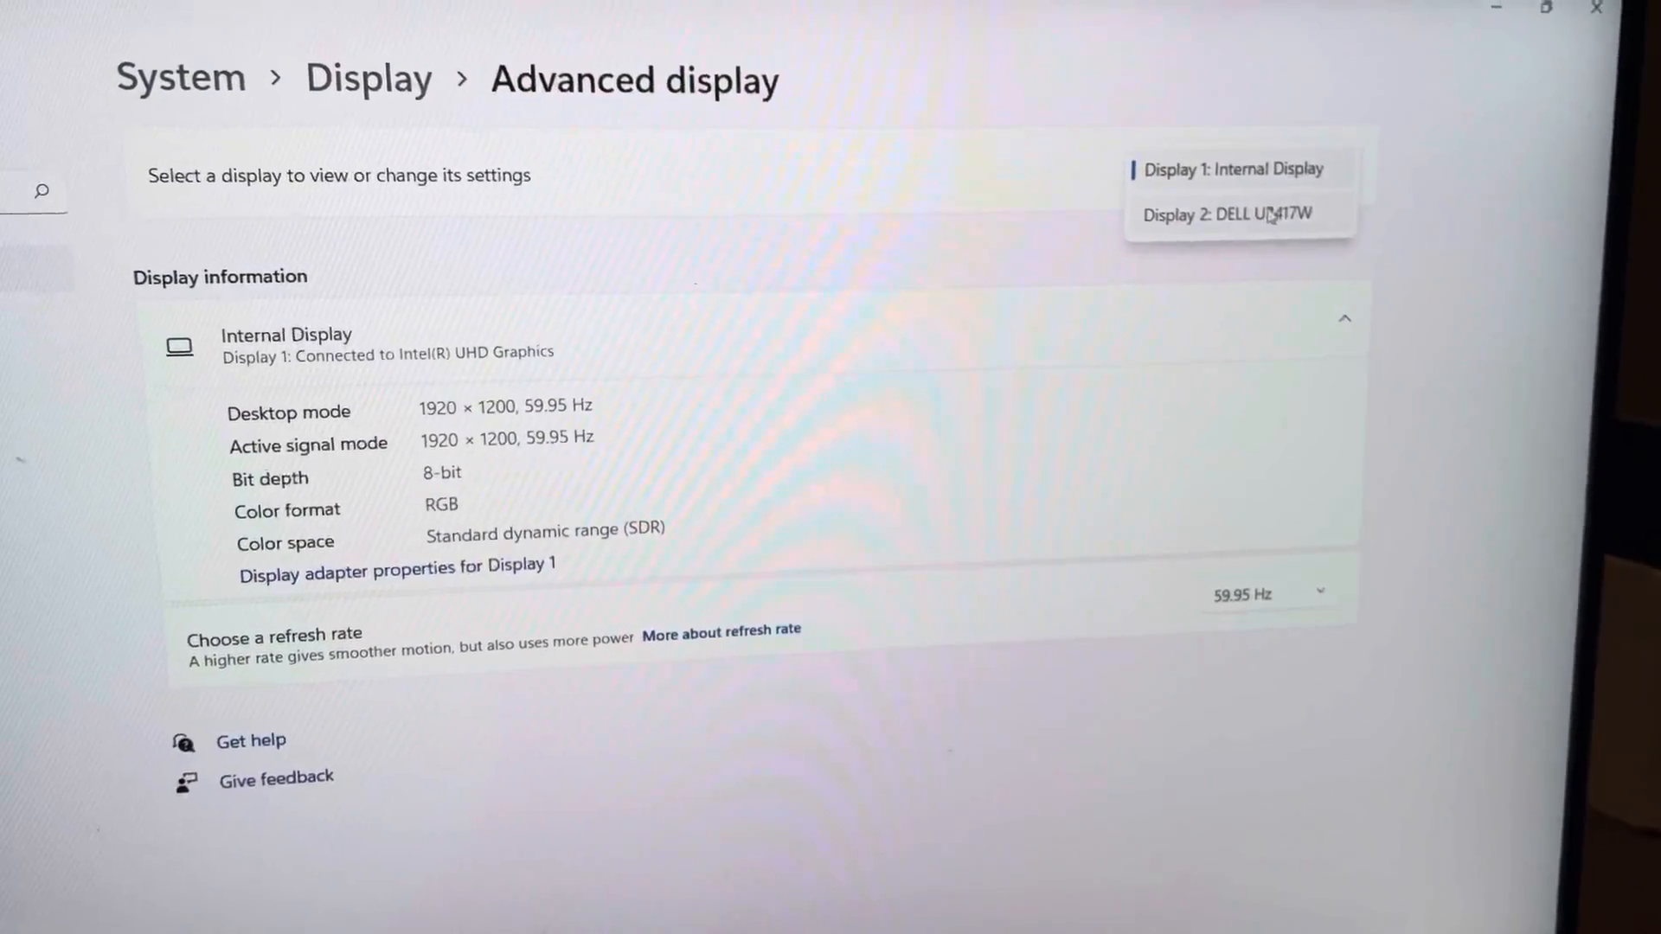
pyautogui.click(1201, 195)
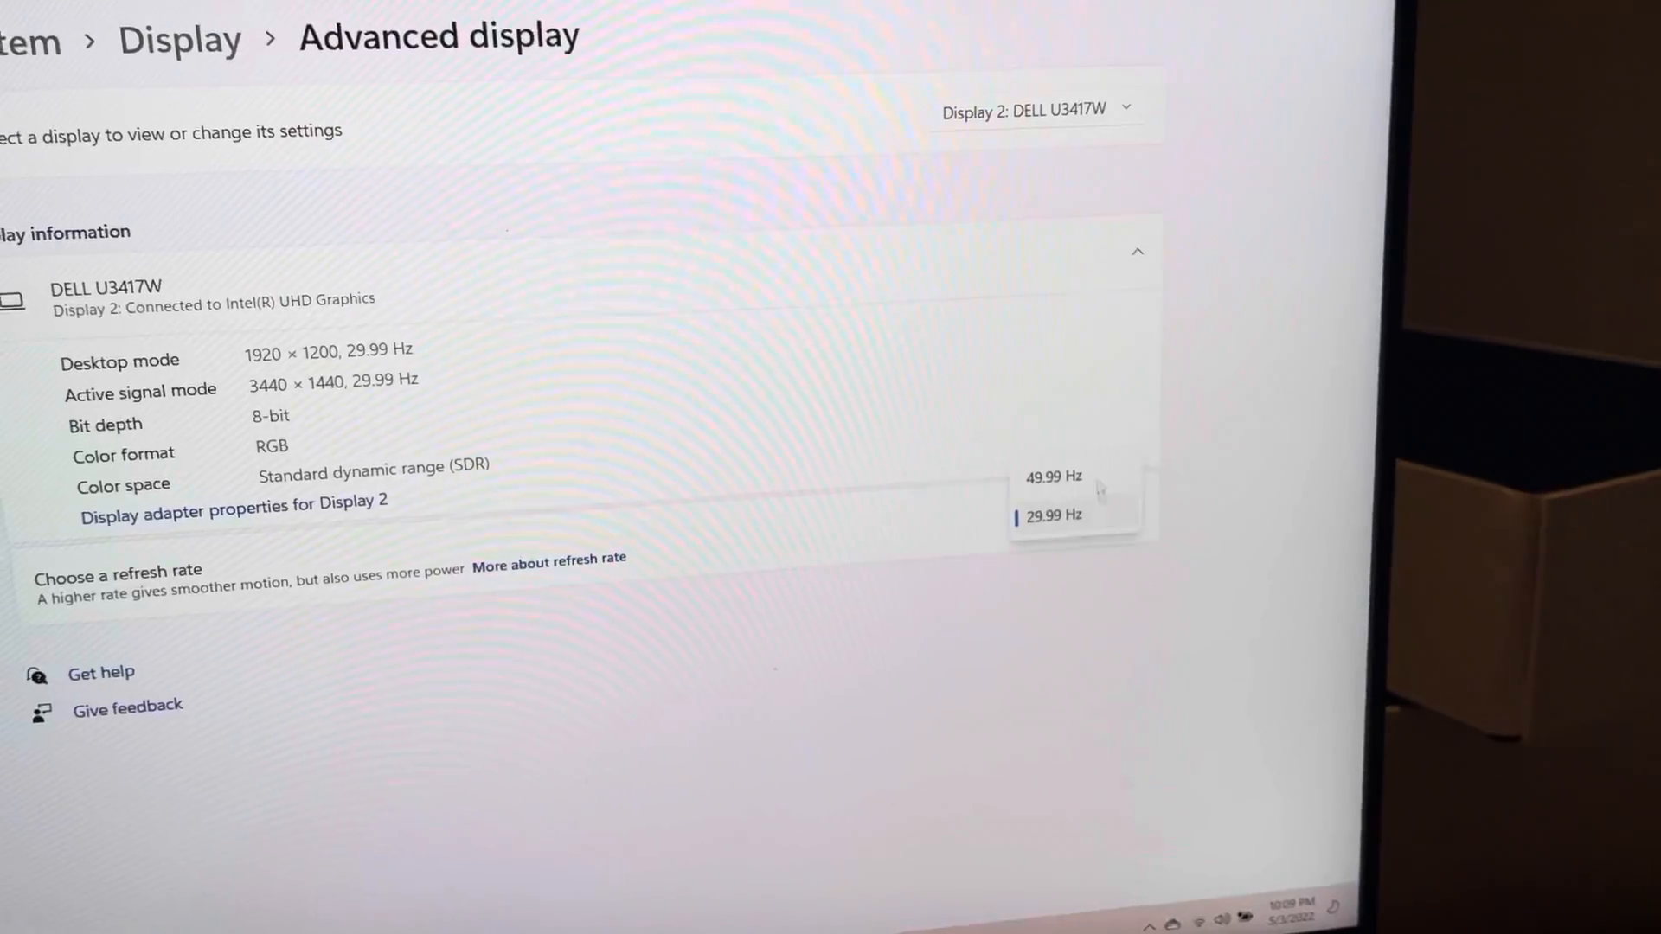
pyautogui.click(1056, 517)
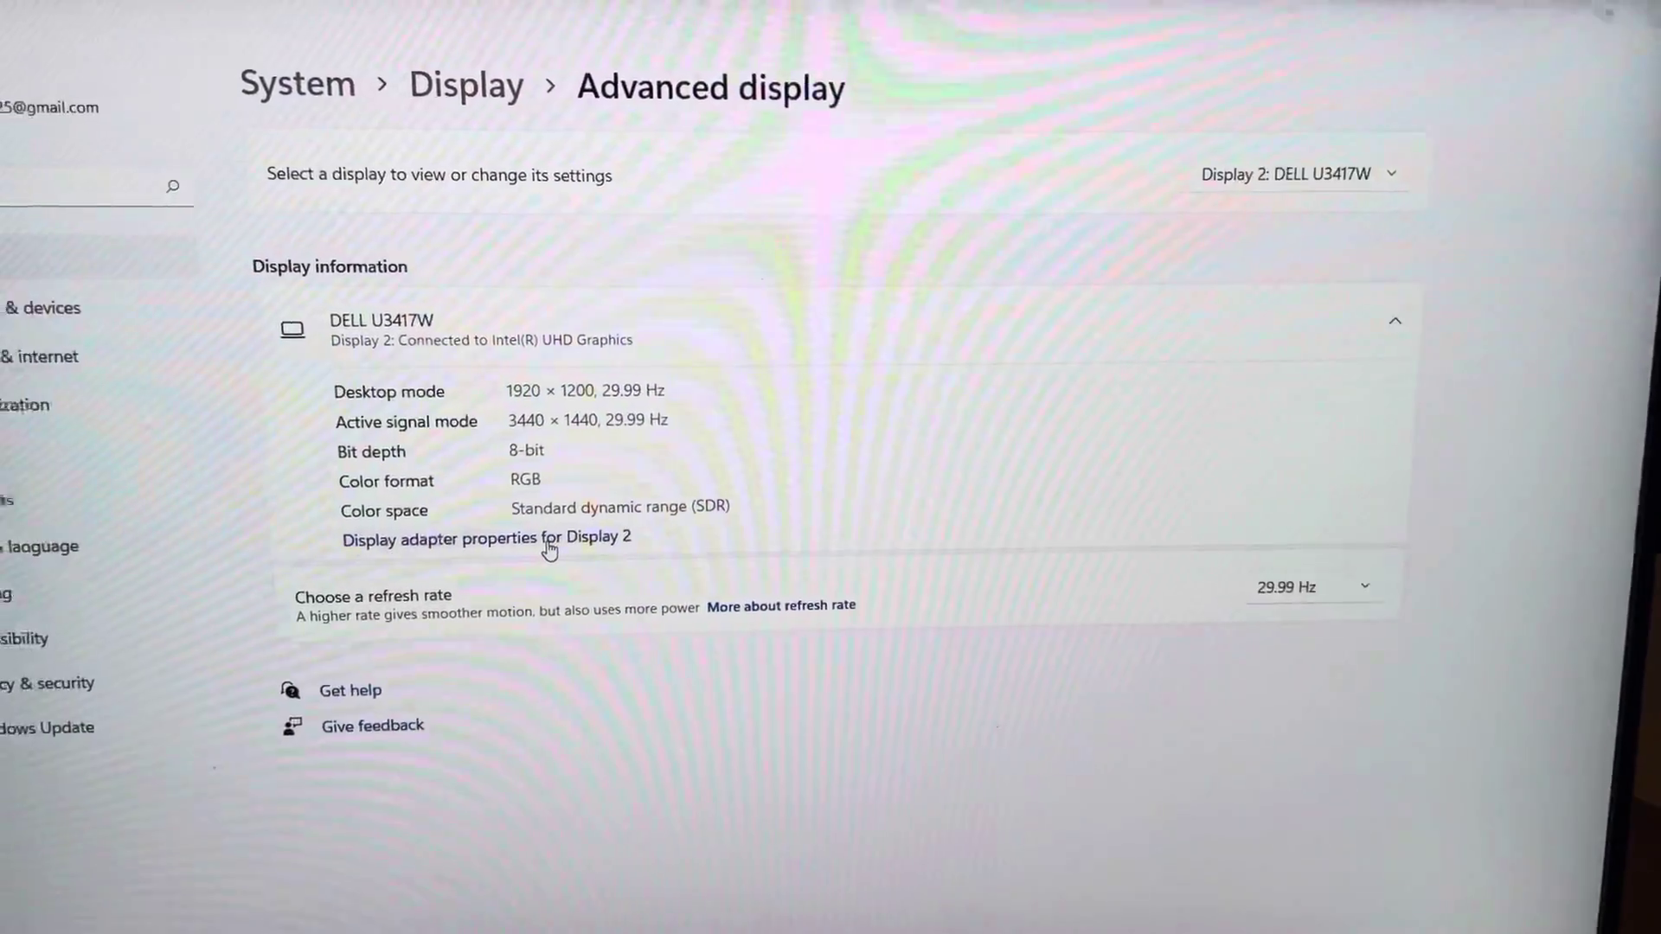
# Review the adapter's List All Modes, highlighting 1152 by 864, and cancel both dialogs unchanged.
pyautogui.click(458, 521)
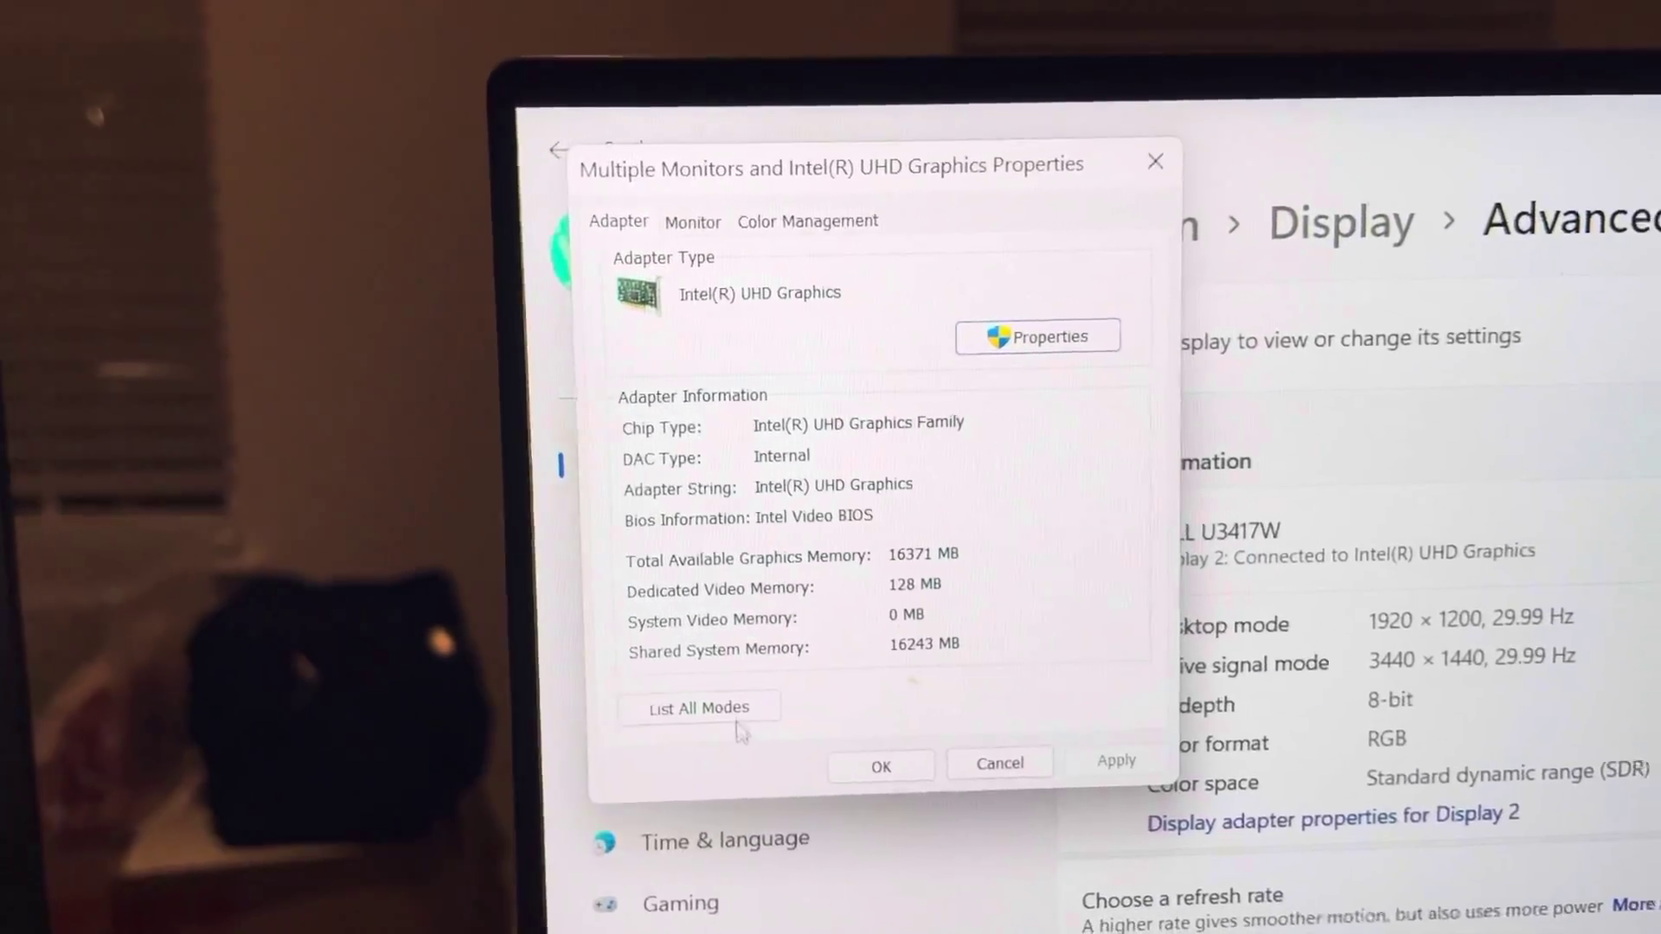
pyautogui.click(738, 728)
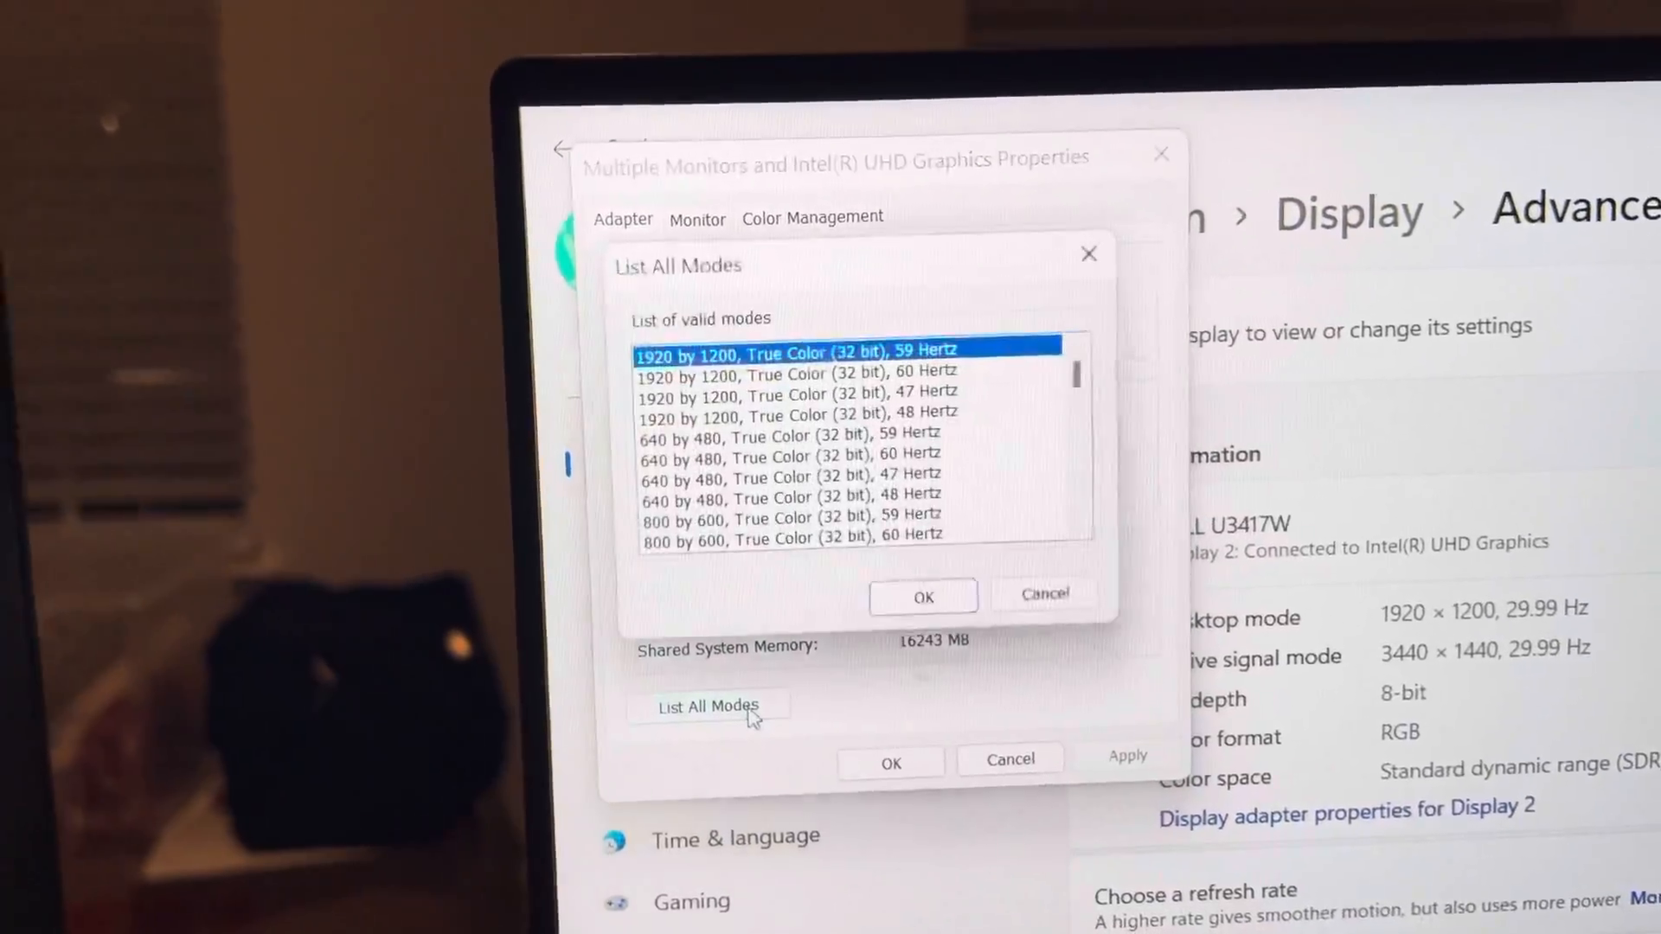
pyautogui.scroll(-1, 805, 413)
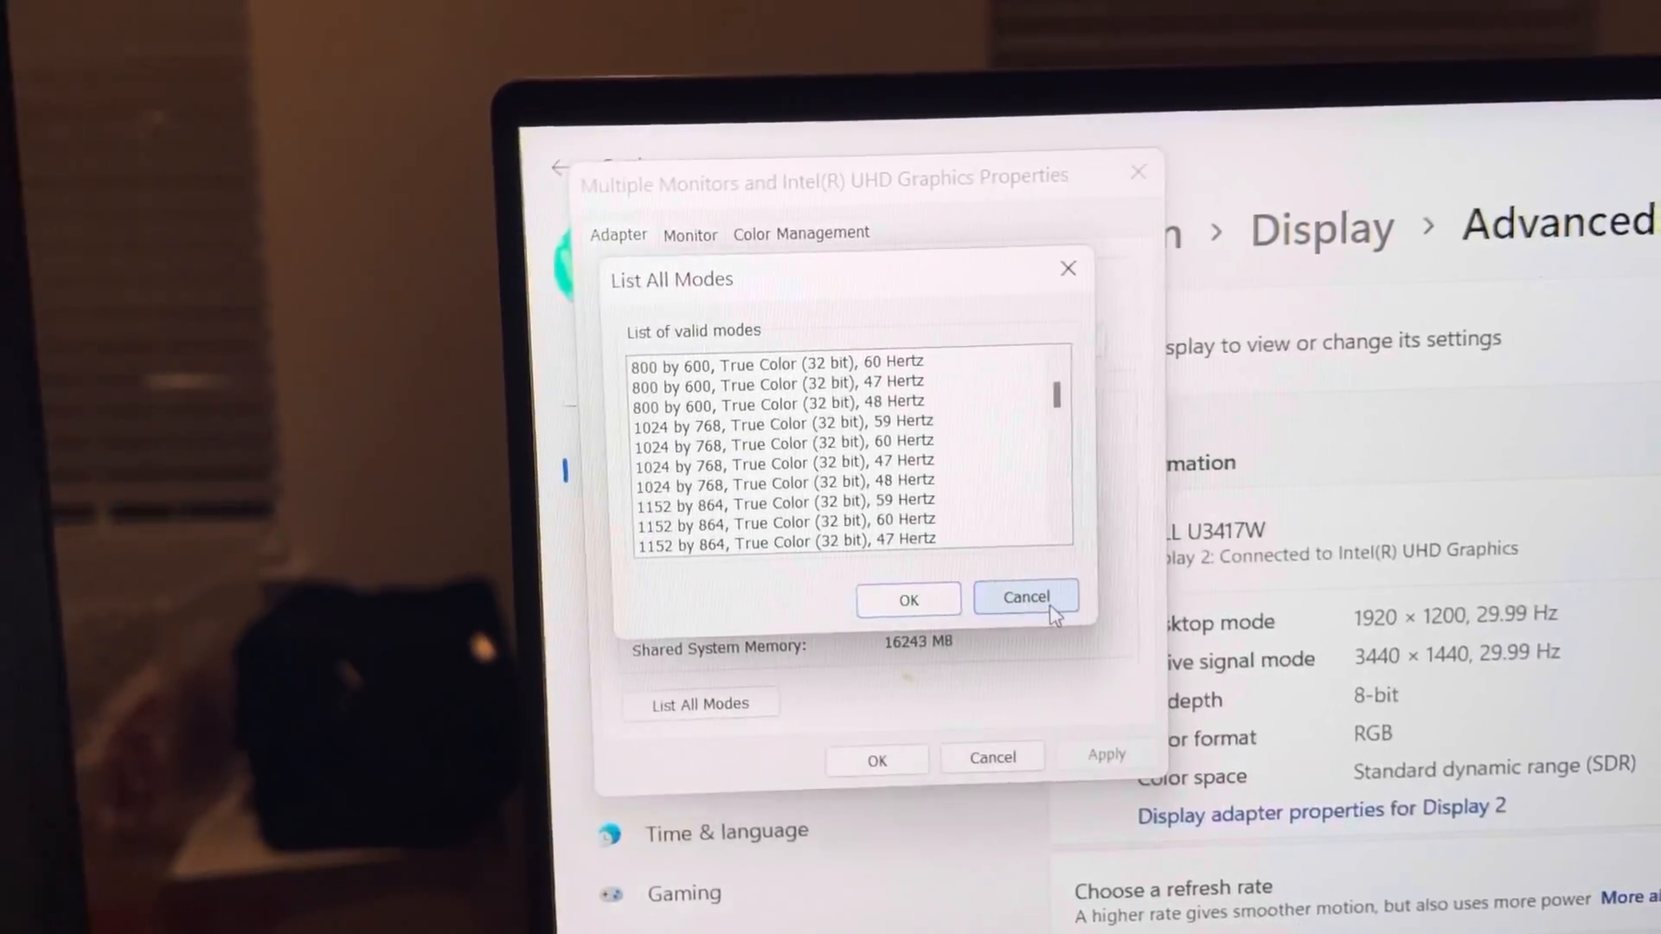
pyautogui.click(909, 500)
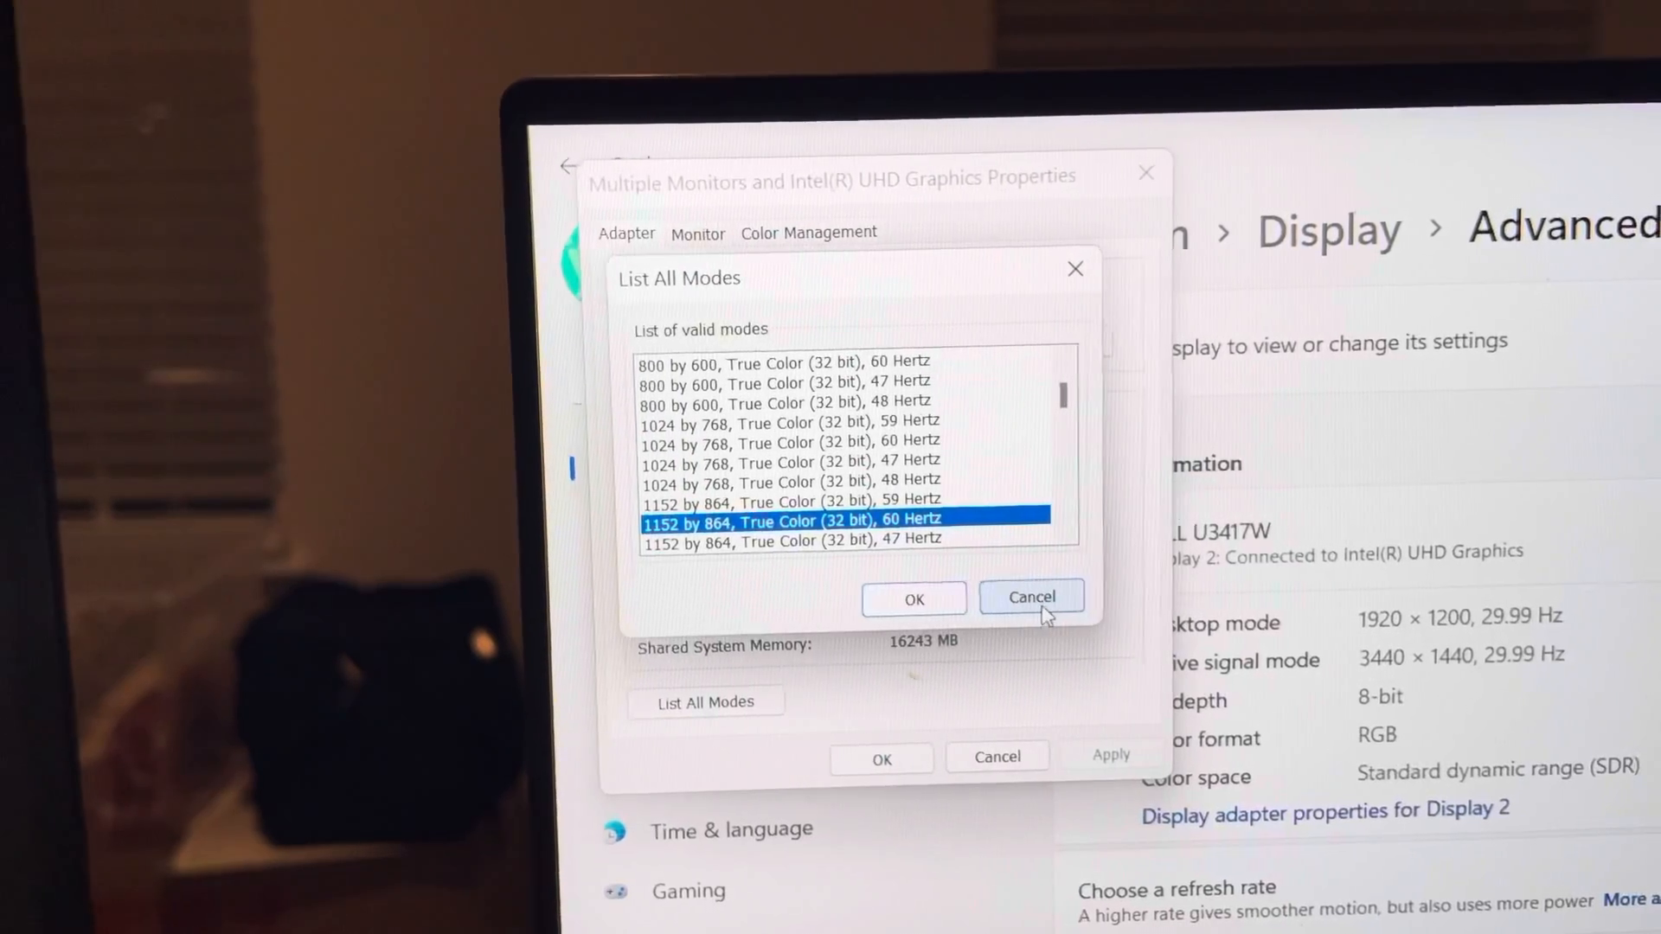
pyautogui.click(1039, 601)
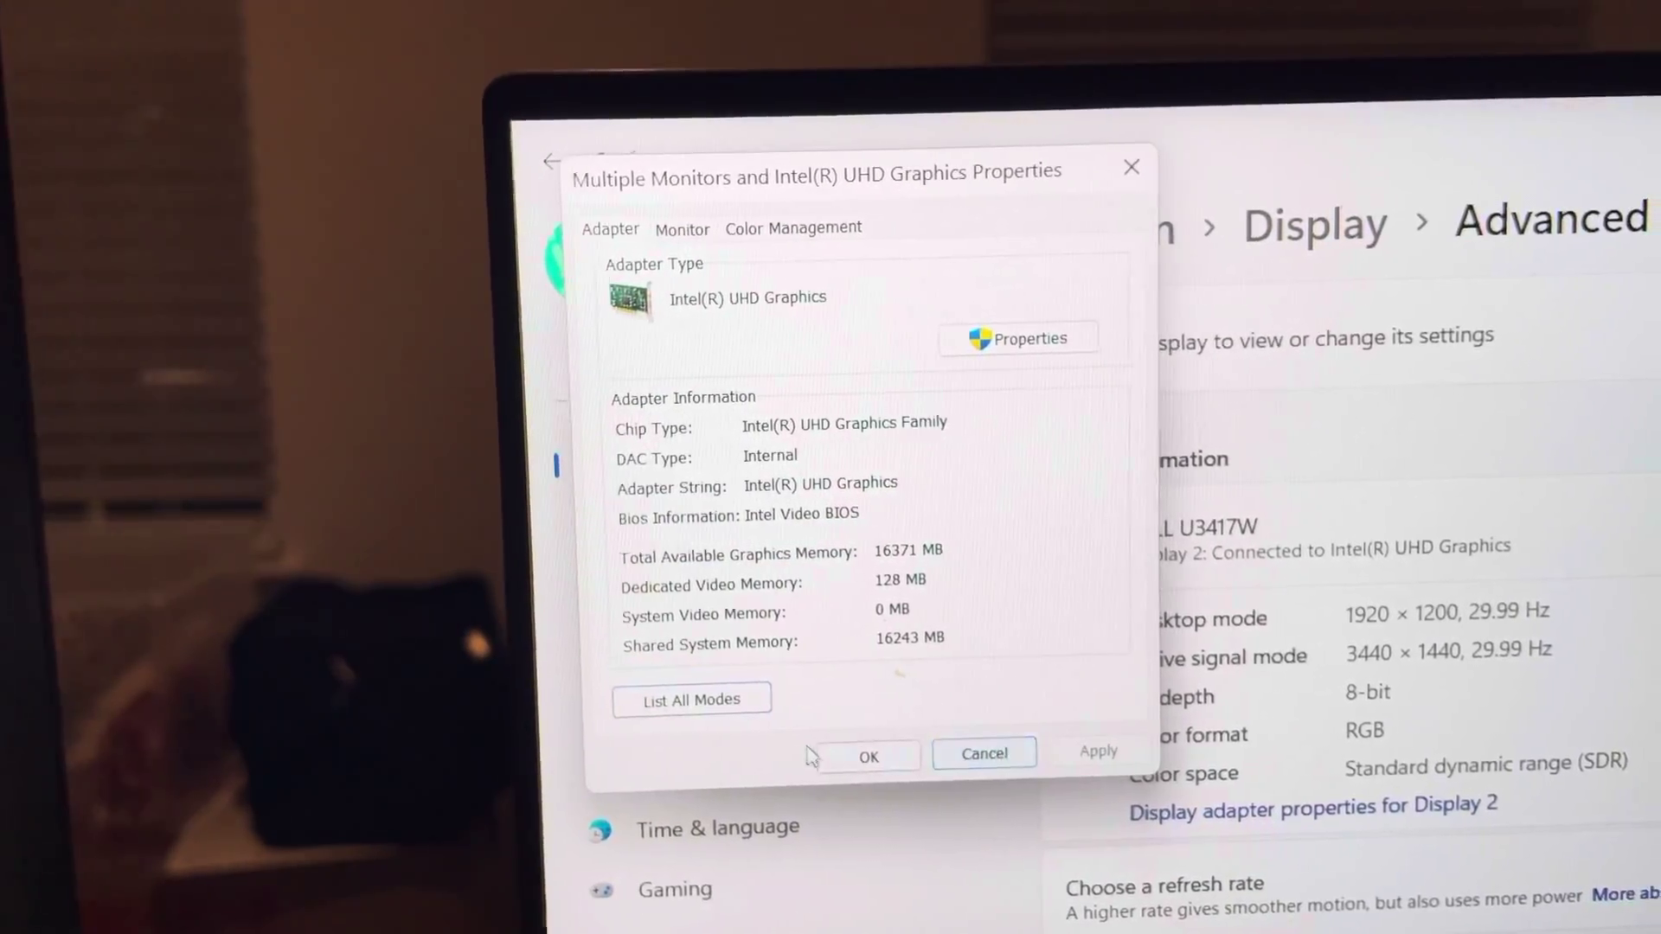
pyautogui.click(978, 756)
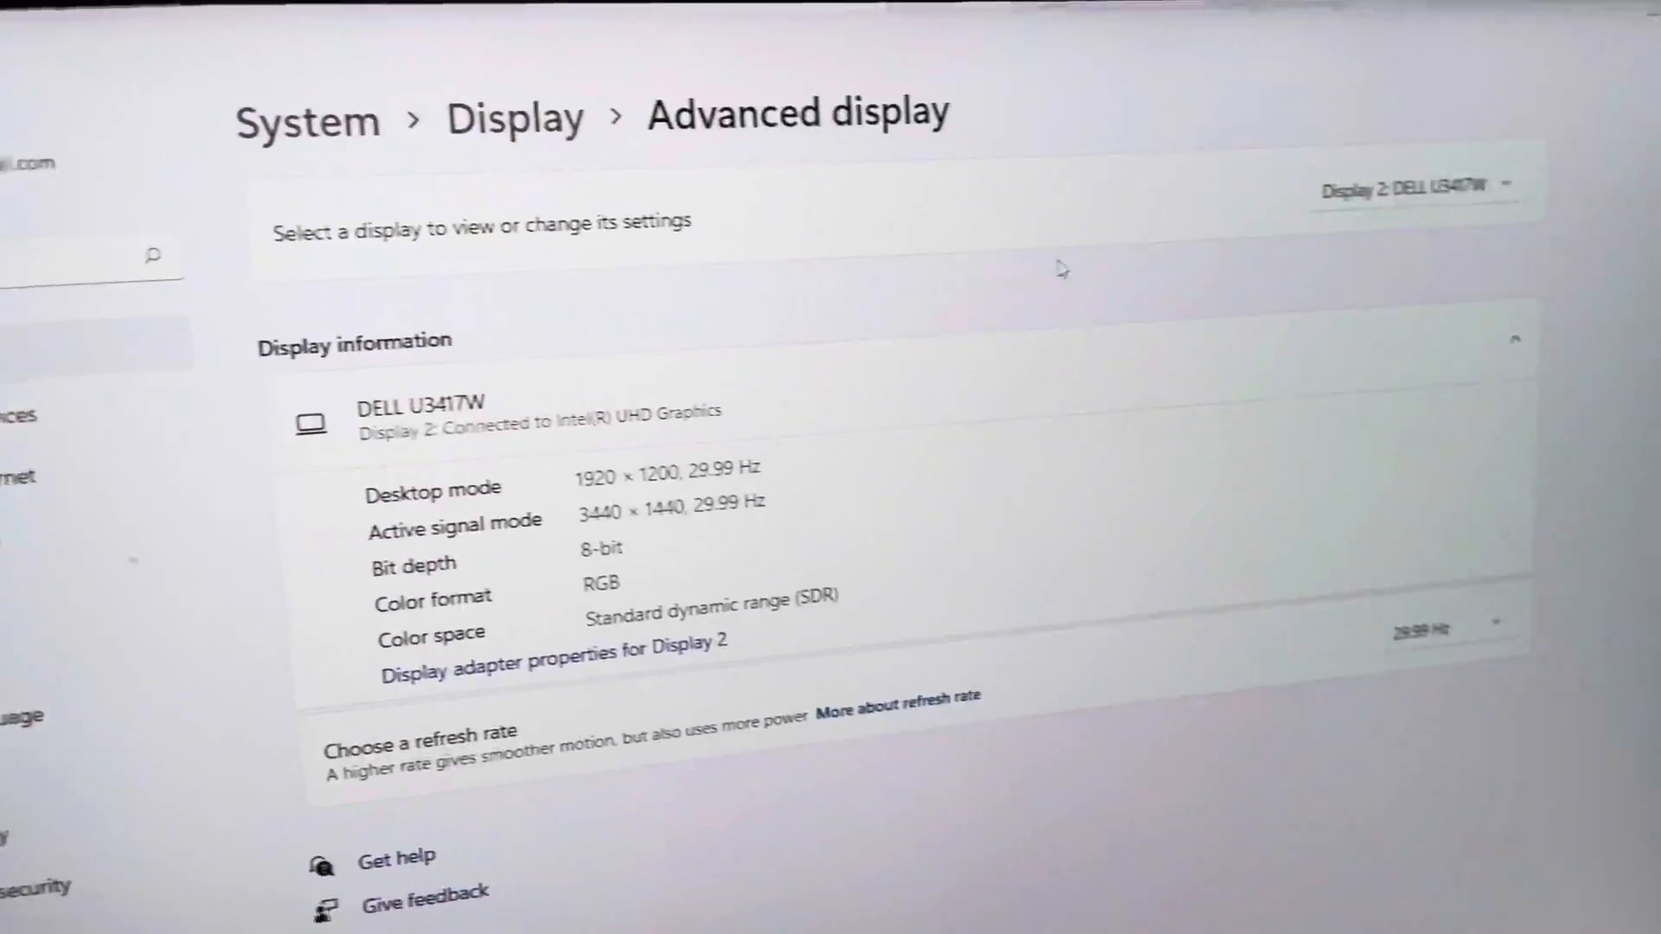
# Select Display 1: Internal Display to show its 1920 × 1200, 59.95 Hz details.
pyautogui.click(1422, 189)
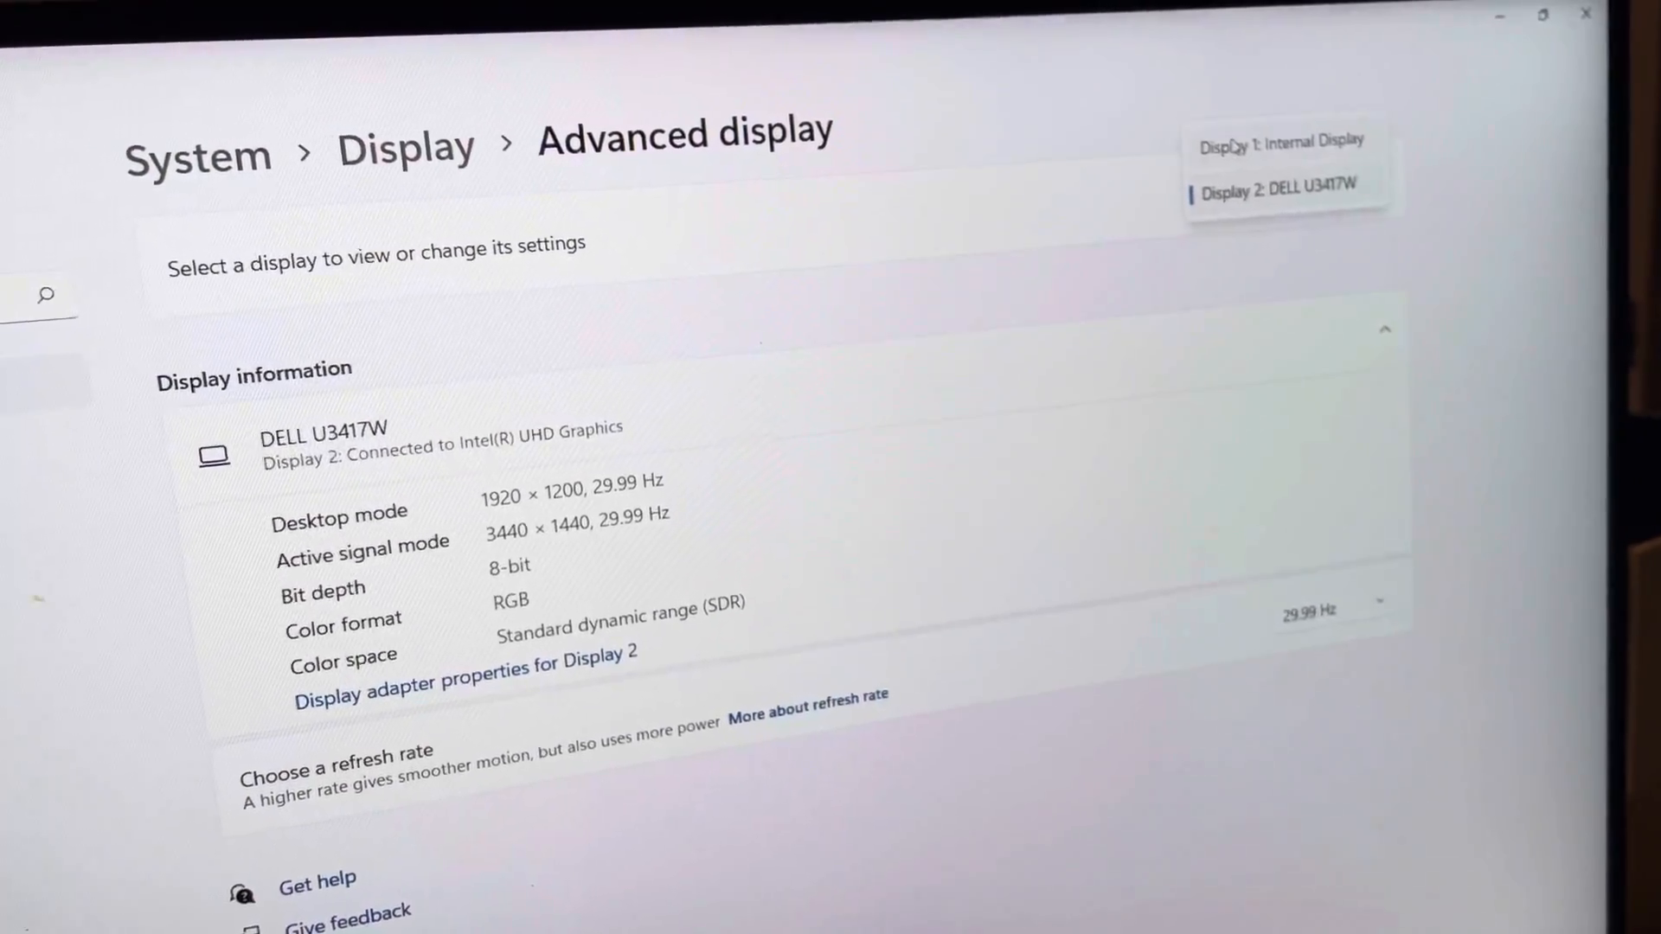
pyautogui.click(1236, 146)
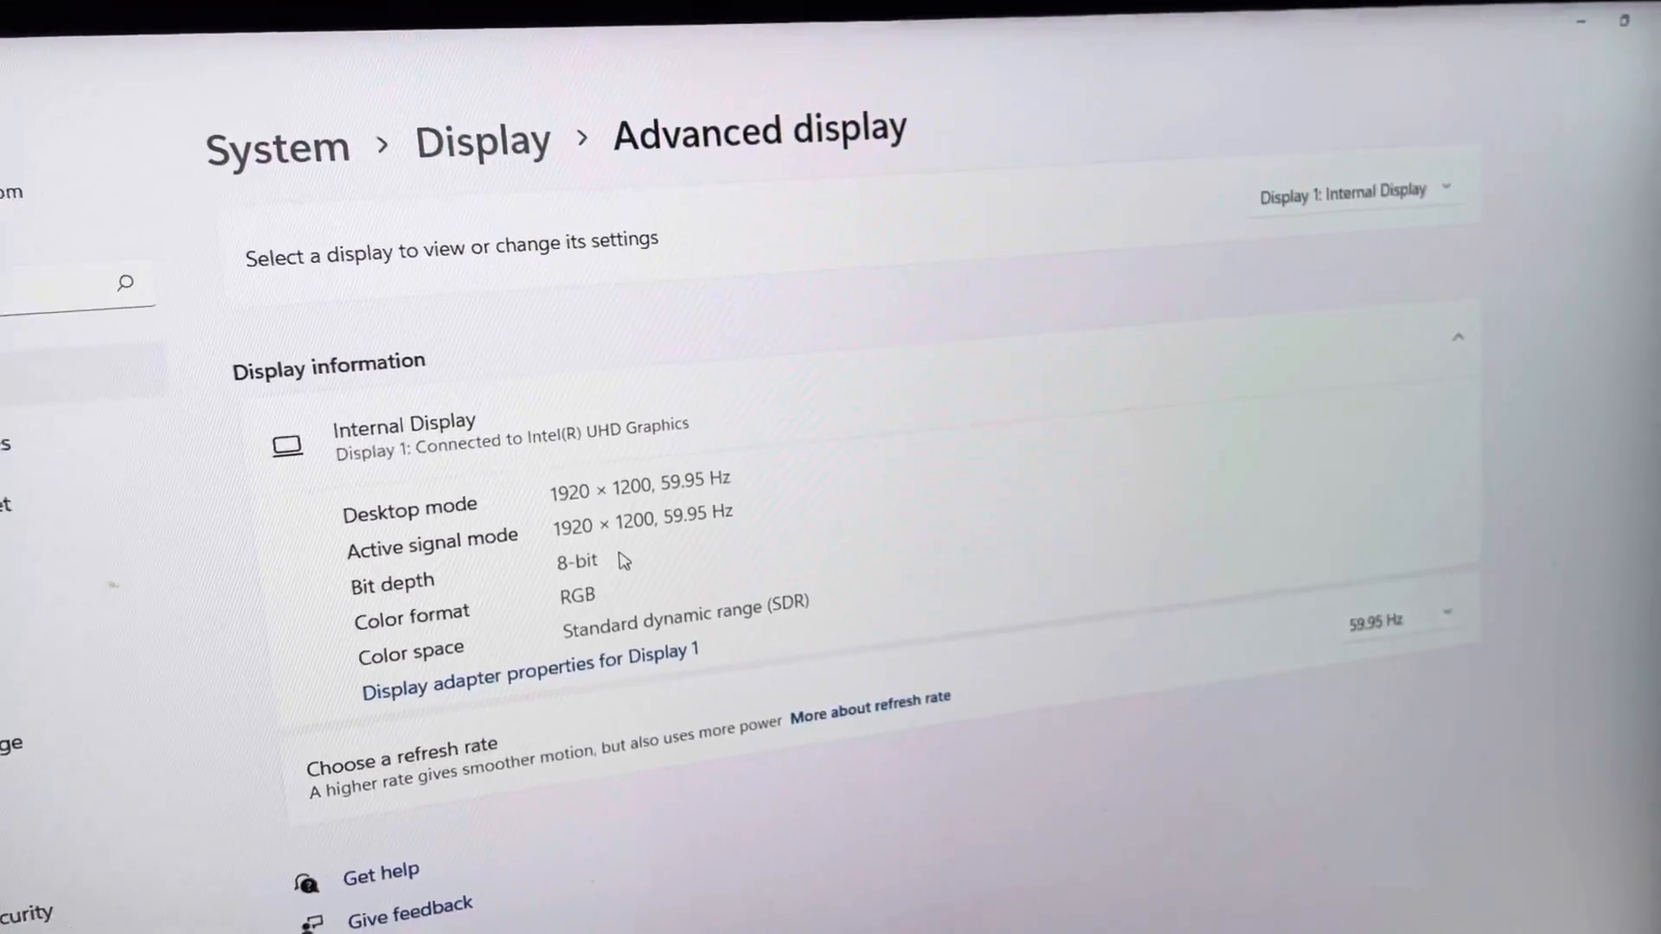